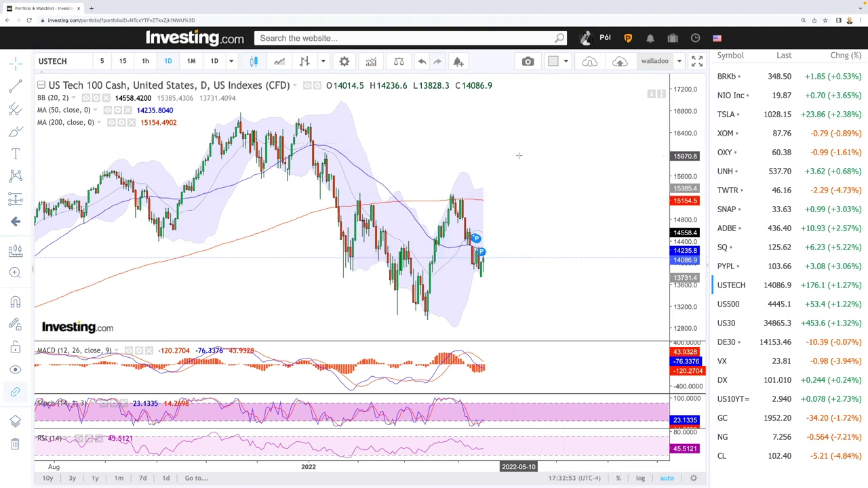
Place a Fibonacci retracement from the March low to the recent high, then delete it
scroll(523, 272, down, 3)
scroll(523, 273, up, 5)
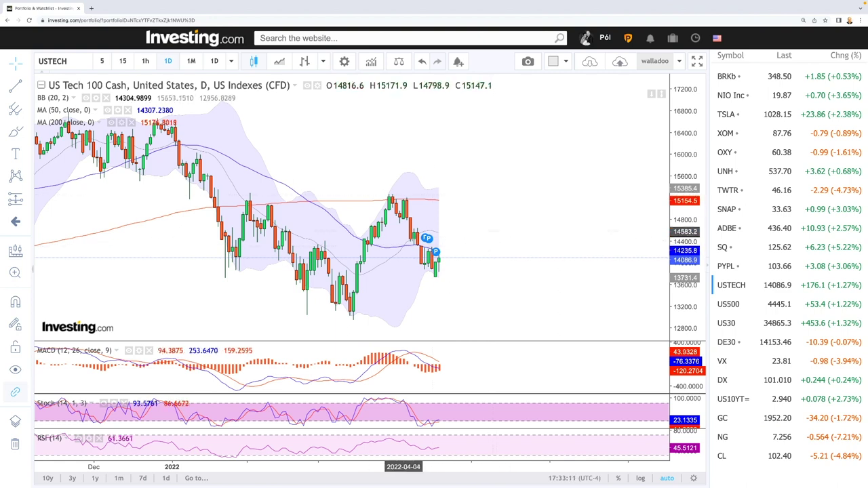
mouse_move(440, 272)
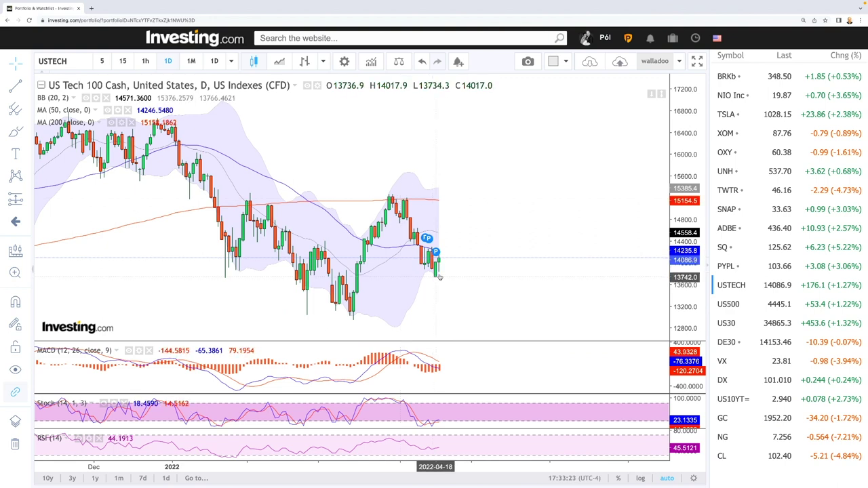
click(27, 113)
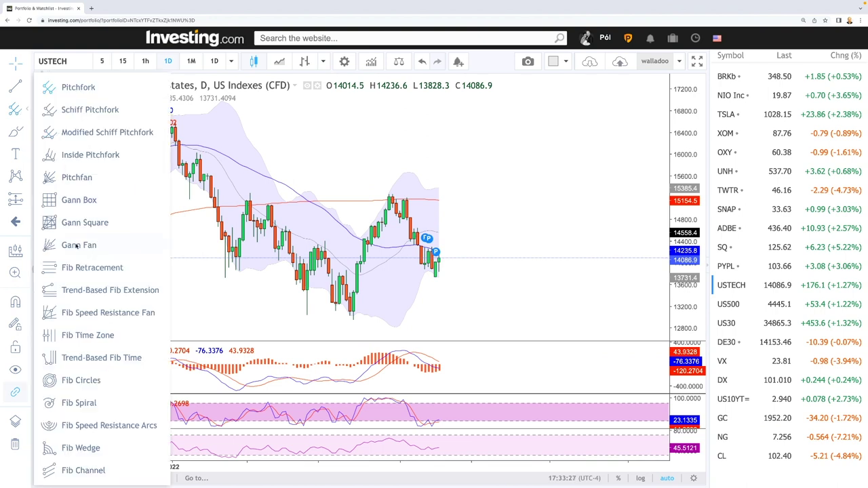
click(80, 268)
click(352, 318)
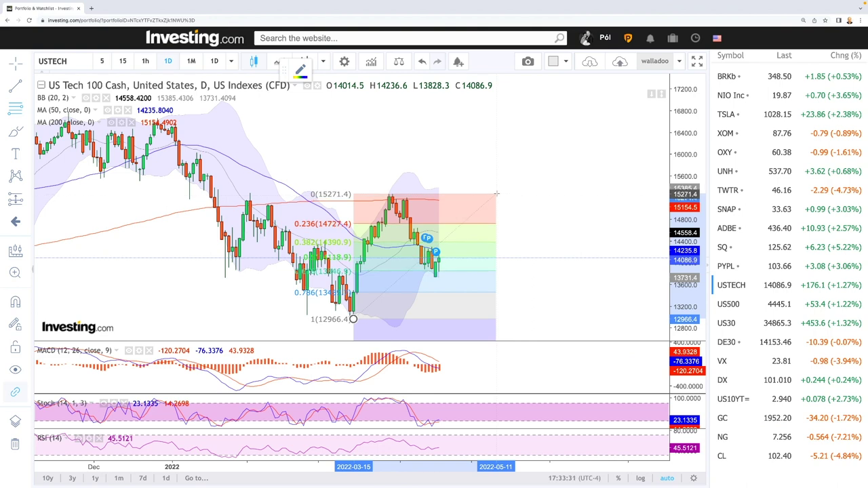
click(496, 194)
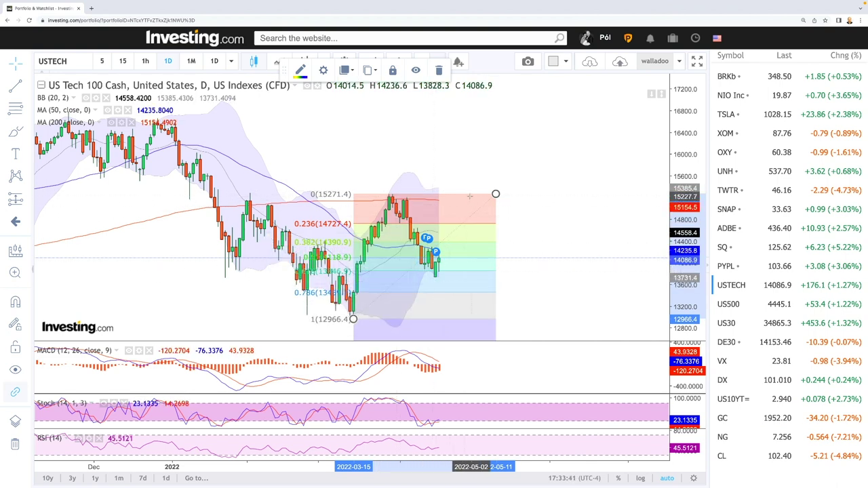
click(439, 69)
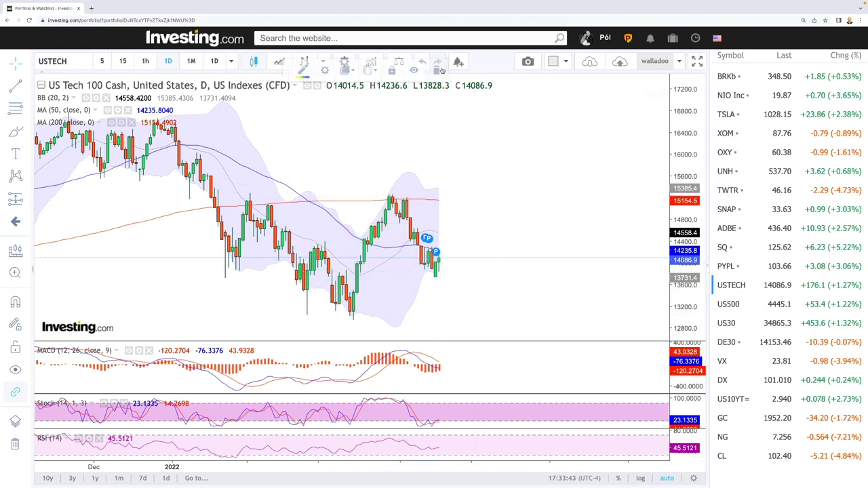
Freehand-trace the swing from the January high into the March low, plus an upward projection
scroll(502, 203, down, 5)
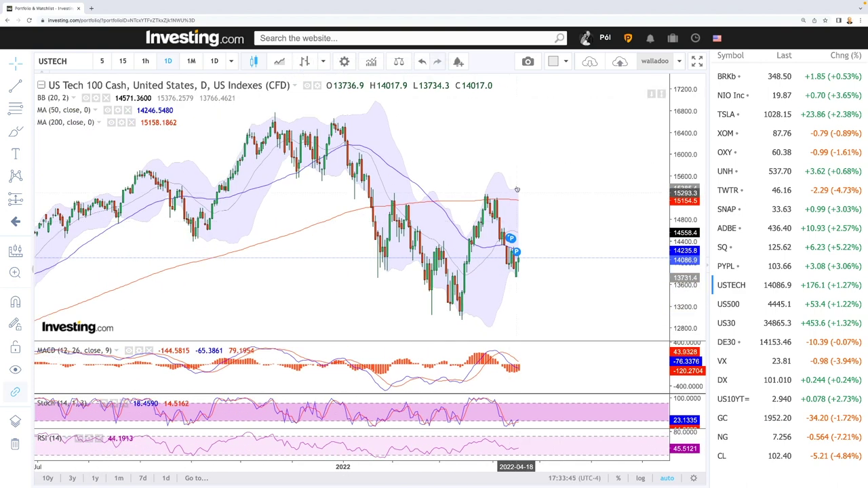
click(14, 132)
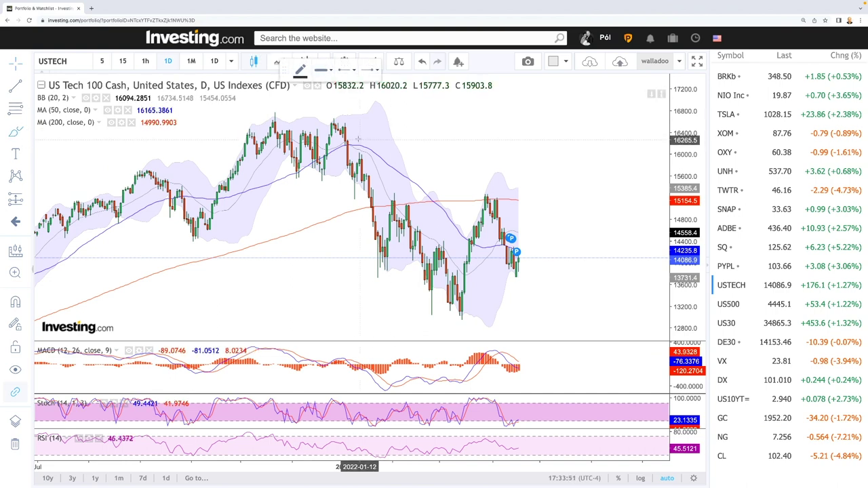
drag(339, 130, 394, 239)
mouse_move(405, 205)
mouse_down()
mouse_move(445, 278)
mouse_move(467, 298)
mouse_up()
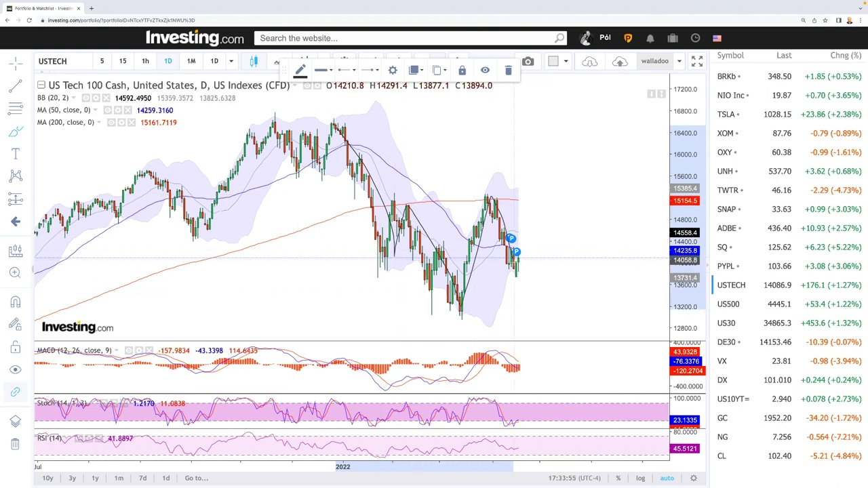
mouse_move(519, 264)
mouse_down()
mouse_move(556, 140)
mouse_move(604, 62)
mouse_move(602, 117)
mouse_up()
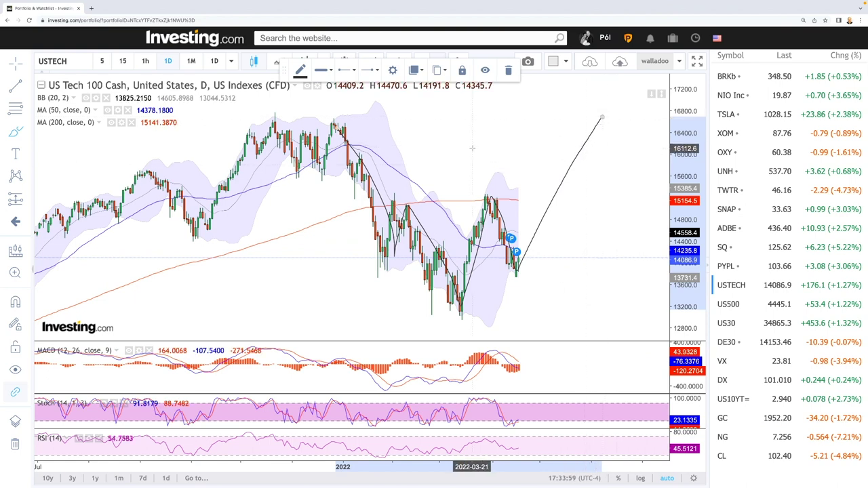
Draw a horizontal resistance line near 15150 and circle both peaks on it
drag(343, 200, 560, 199)
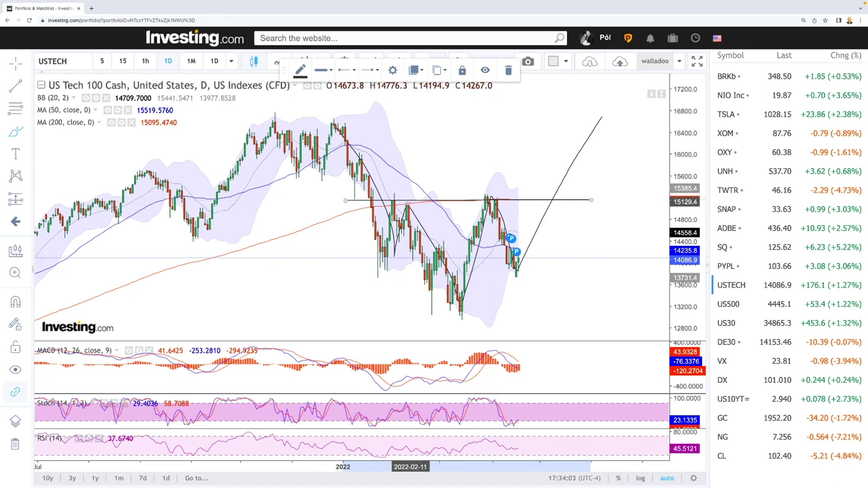
drag(399, 203, 407, 198)
mouse_move(496, 193)
mouse_down()
mouse_move(506, 190)
mouse_move(499, 205)
mouse_move(505, 198)
mouse_up()
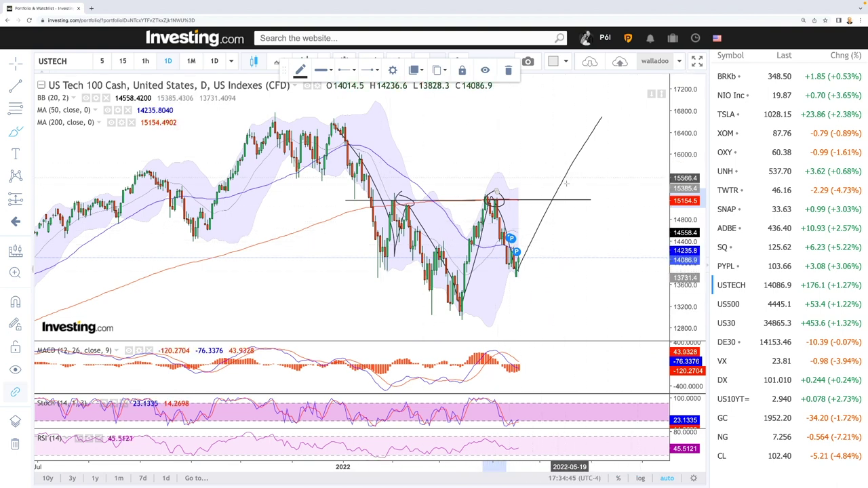
Draw a support line near 12,900 under the March lows and circle both lows
scroll(549, 271, down, 1)
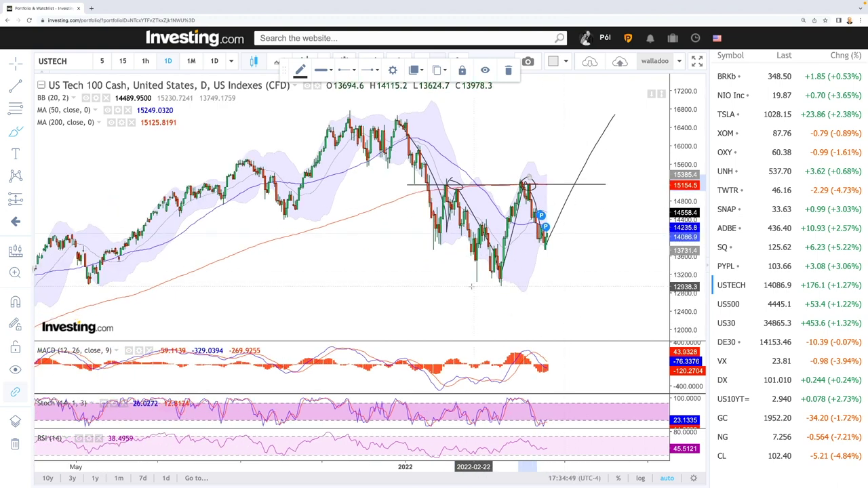
click(445, 287)
click(621, 288)
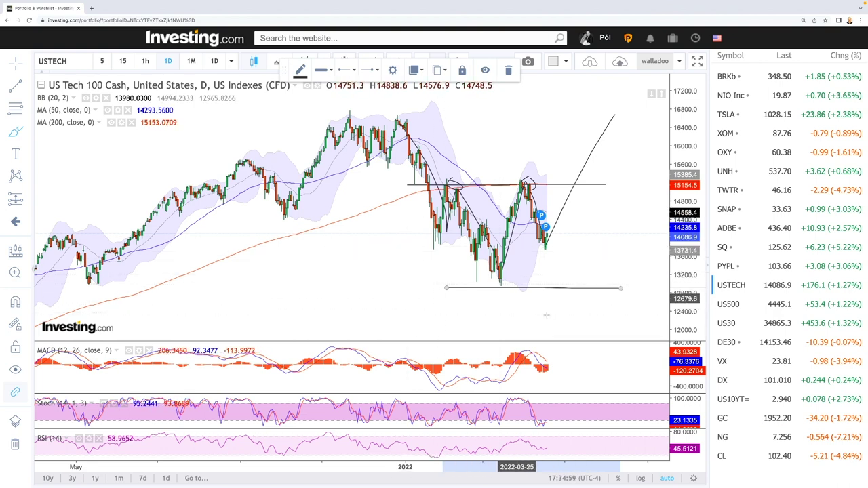
drag(432, 256, 436, 245)
drag(499, 279, 498, 279)
Sketch a drop to a target loop near 12,250 and a bounce-and-rally path off support
drag(557, 313, 558, 327)
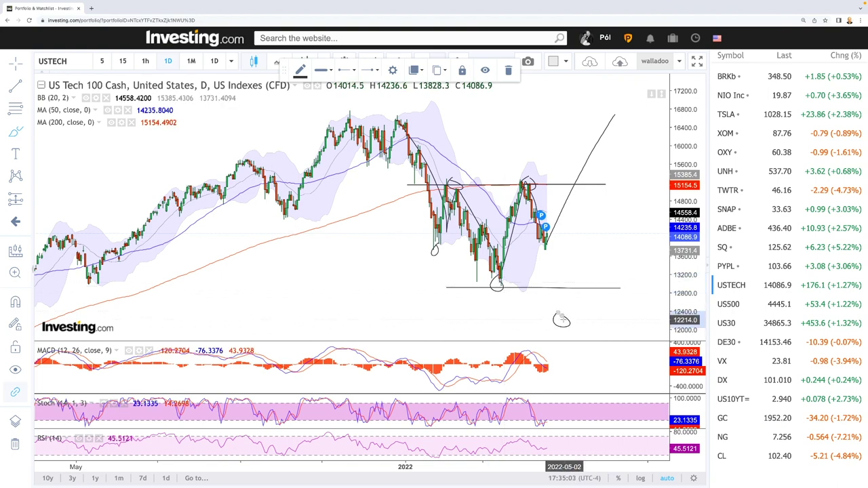
drag(546, 247, 560, 318)
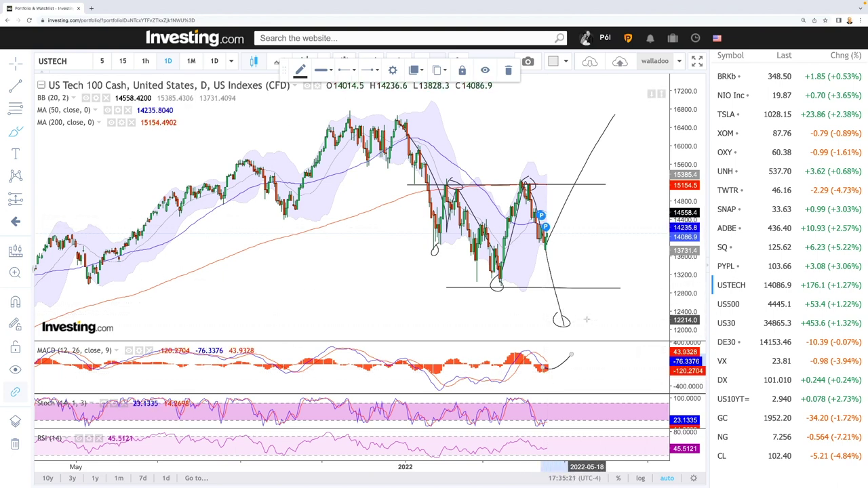
mouse_move(544, 250)
mouse_down()
mouse_move(555, 283)
mouse_move(605, 217)
mouse_up()
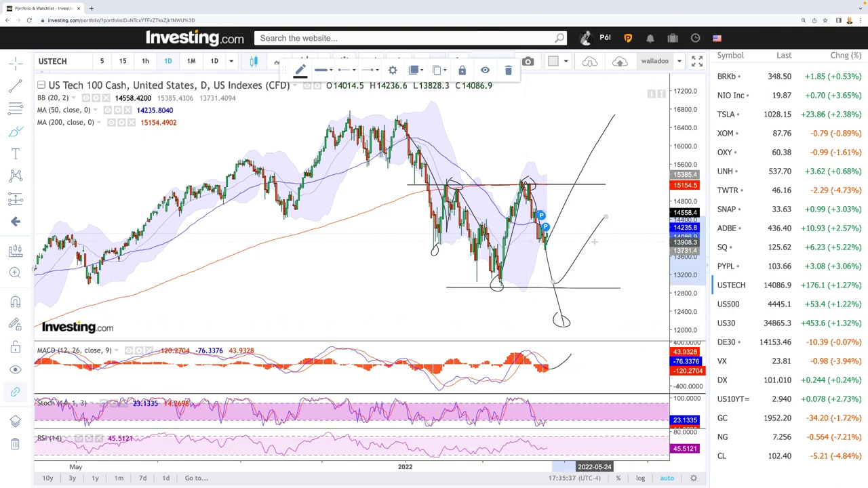
click(737, 307)
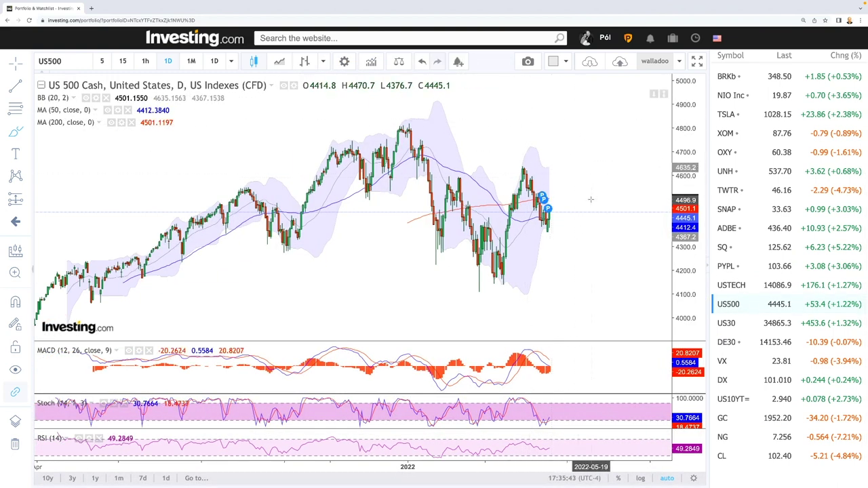
Sketch a dip-and-rally W path, a neckline near 4,570, and circles around both peaks
scroll(577, 204, up, 2)
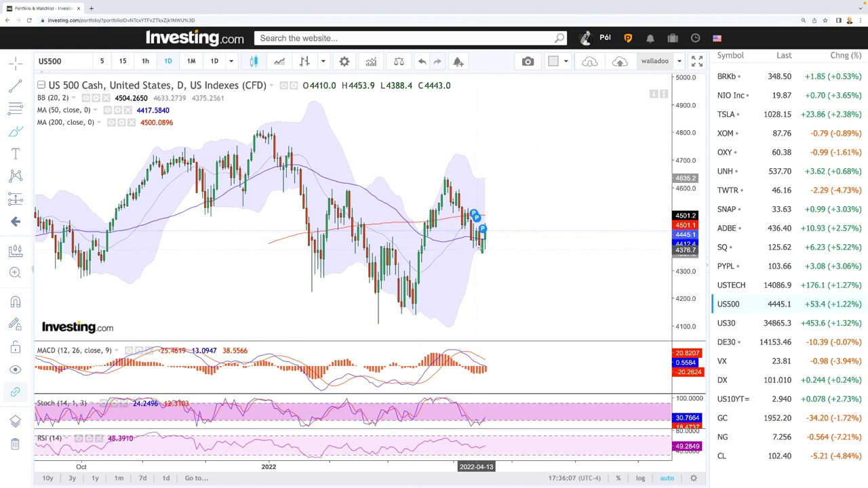
mouse_move(274, 133)
mouse_down()
mouse_move(306, 258)
mouse_move(340, 195)
mouse_move(403, 309)
mouse_move(445, 190)
mouse_move(484, 251)
mouse_move(572, 120)
mouse_up()
drag(282, 195, 589, 195)
drag(352, 185, 367, 193)
mouse_move(453, 182)
mouse_down()
mouse_move(459, 196)
mouse_move(455, 184)
mouse_up()
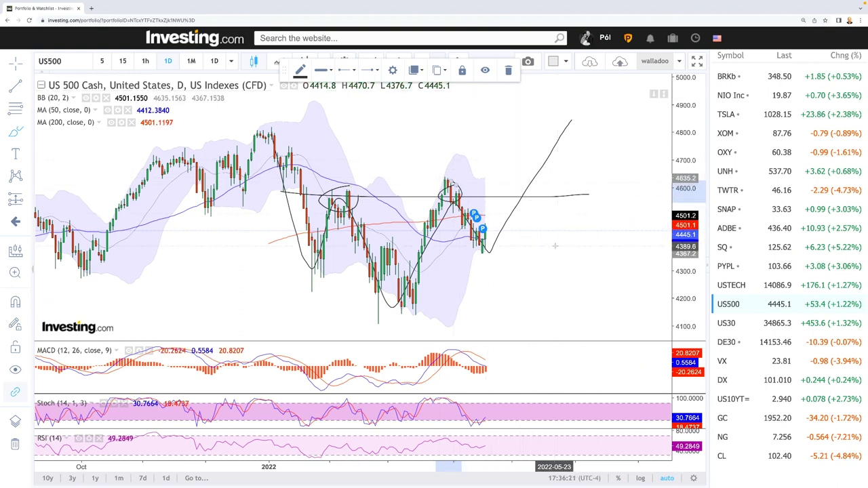
Sketch a downward projection to a support line near 4121 and circle two swing lows
scroll(555, 246, down, 4)
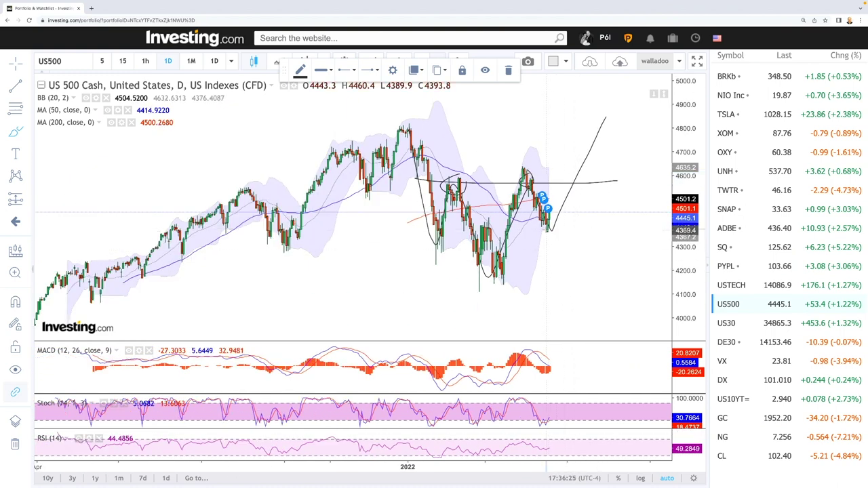
drag(549, 230, 575, 296)
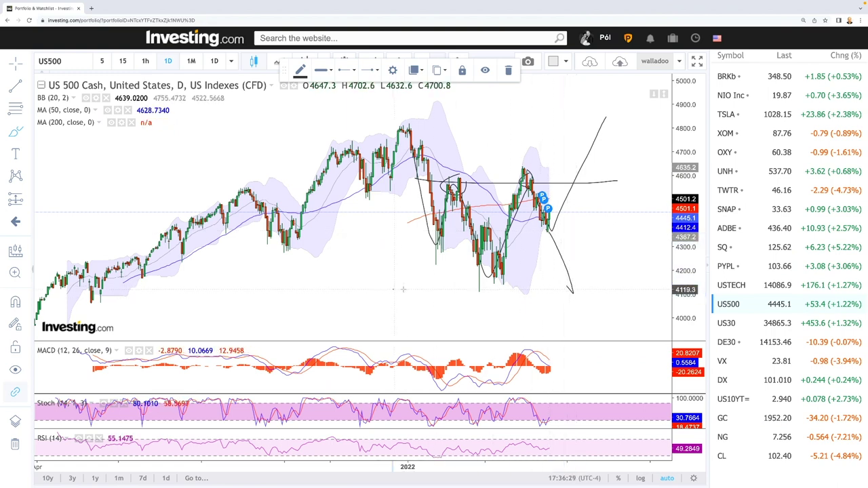
drag(394, 290, 631, 290)
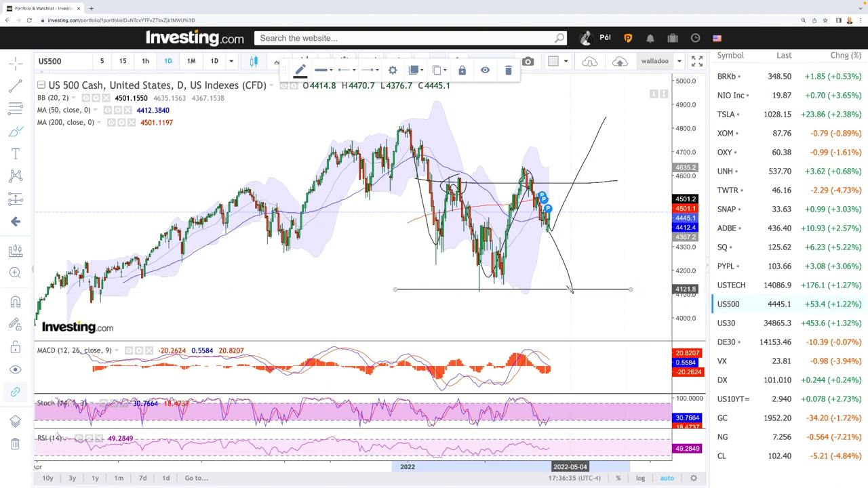
drag(572, 291, 585, 321)
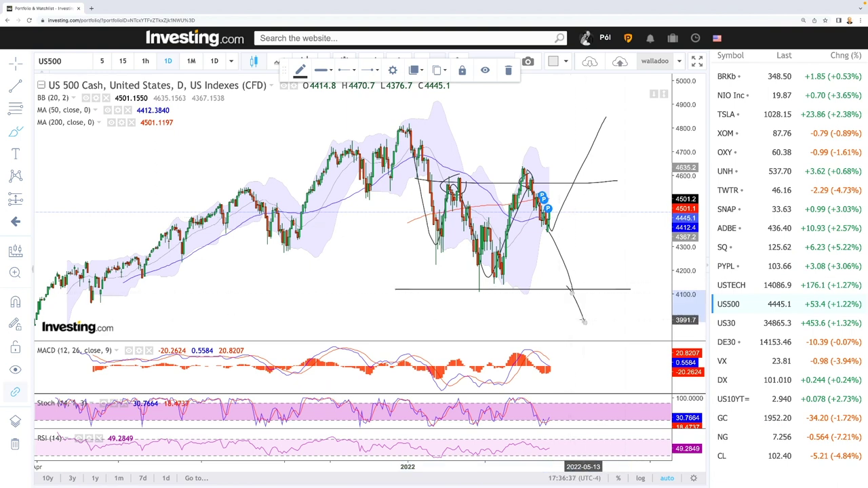
mouse_move(426, 234)
mouse_down()
mouse_move(435, 248)
mouse_move(441, 234)
mouse_up()
mouse_move(488, 272)
mouse_down()
mouse_move(502, 282)
mouse_move(491, 269)
mouse_up()
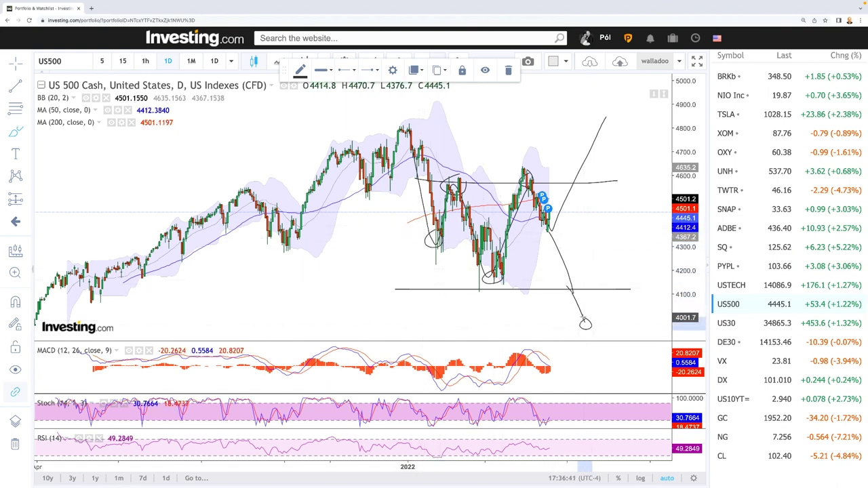
Draw the falling channel's lower and upper trend lines and a rebound path from support
drag(392, 226, 582, 339)
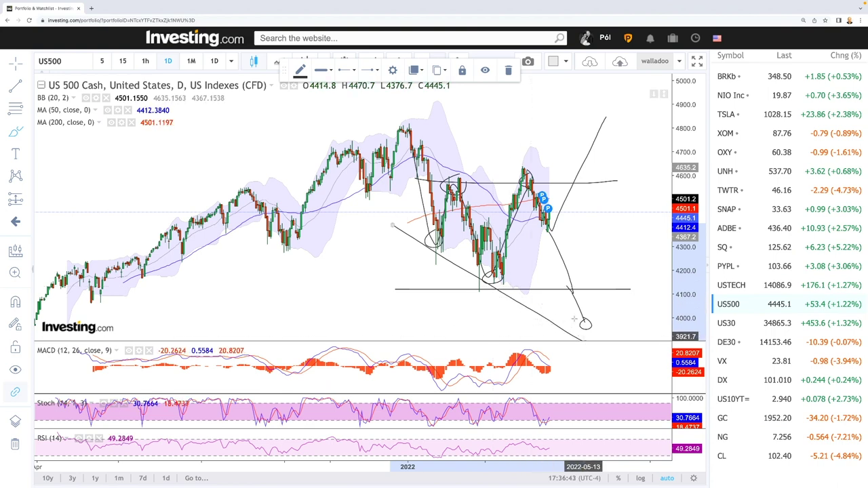
drag(407, 133, 623, 241)
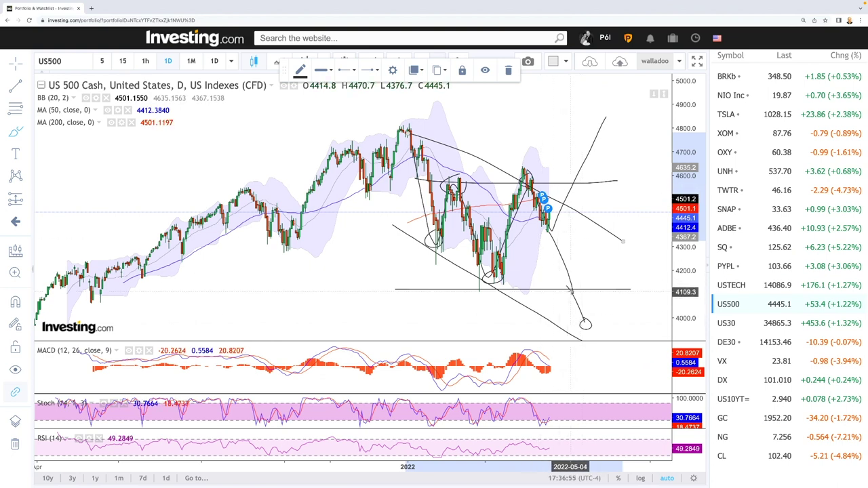
drag(572, 292, 619, 233)
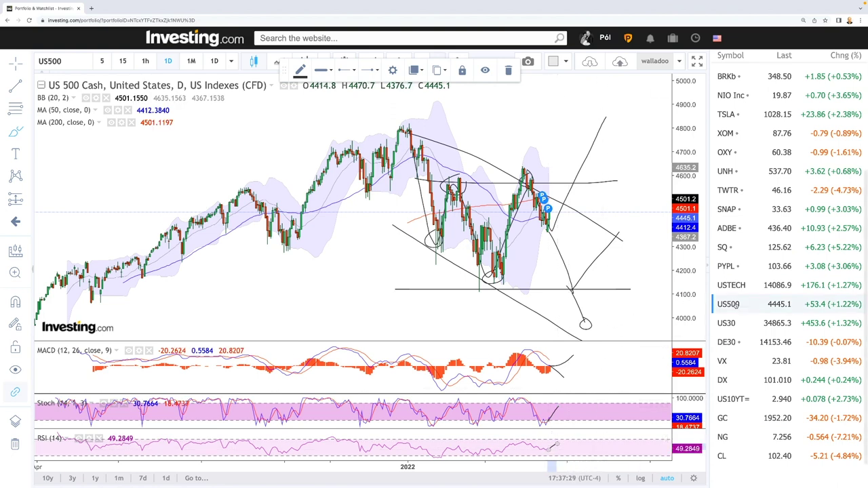
click(733, 323)
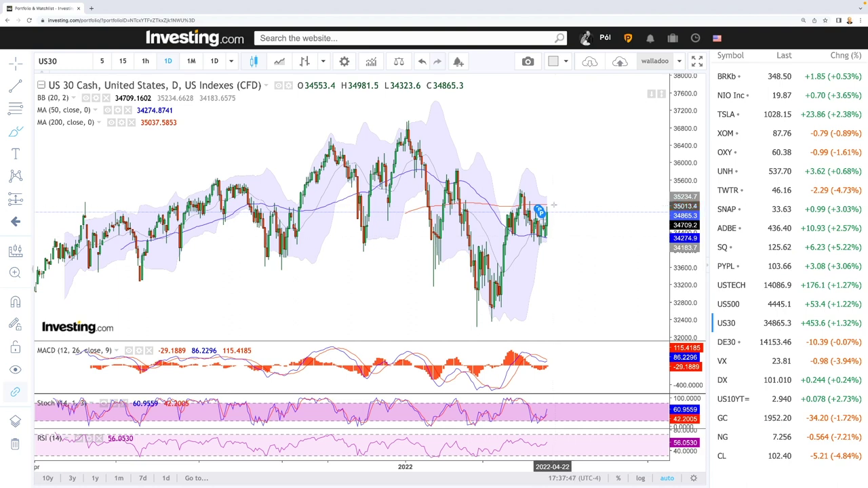
Sketch a dip-and-rise projection, circle the twin peaks and draw a neckline across them
drag(561, 207, 510, 207)
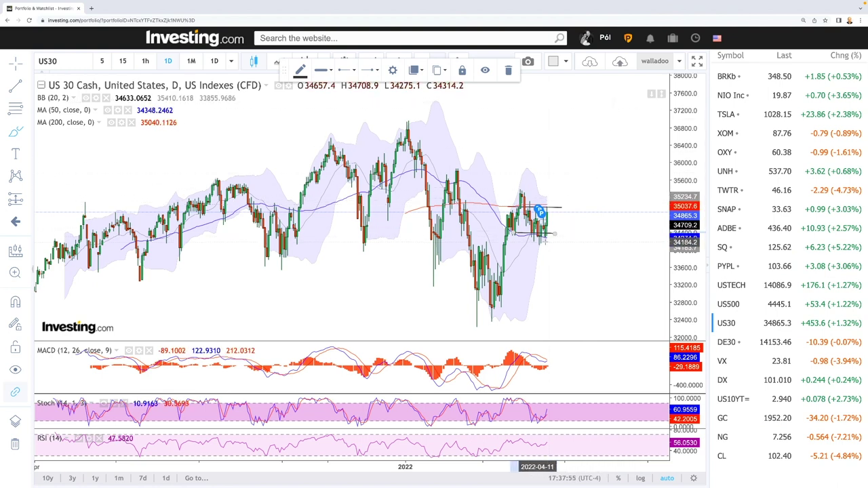
mouse_move(407, 134)
mouse_down()
mouse_move(415, 205)
mouse_move(445, 201)
mouse_up()
mouse_move(527, 181)
mouse_down()
mouse_move(538, 221)
mouse_move(631, 85)
mouse_up()
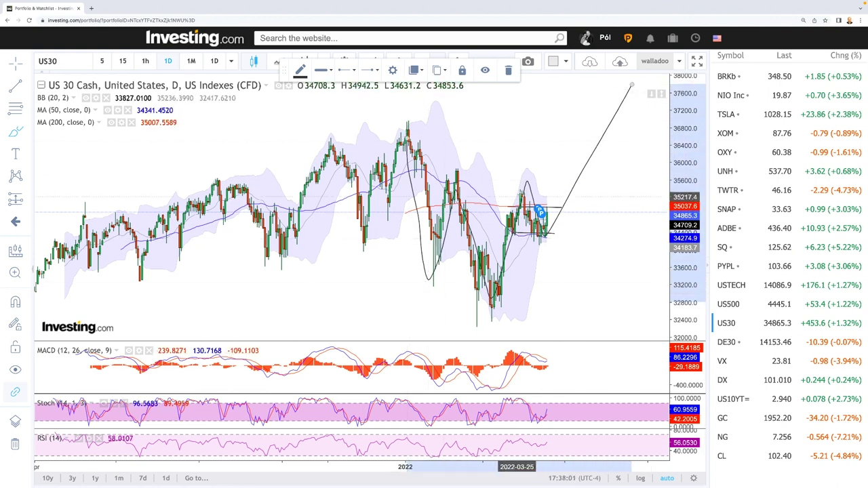
drag(459, 173, 463, 178)
mouse_move(527, 178)
mouse_down()
mouse_move(522, 192)
mouse_move(534, 182)
mouse_up()
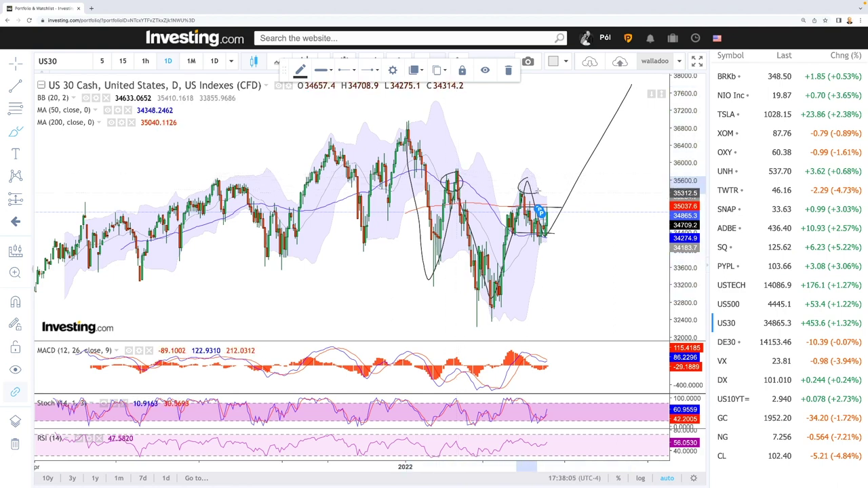
drag(405, 188, 603, 188)
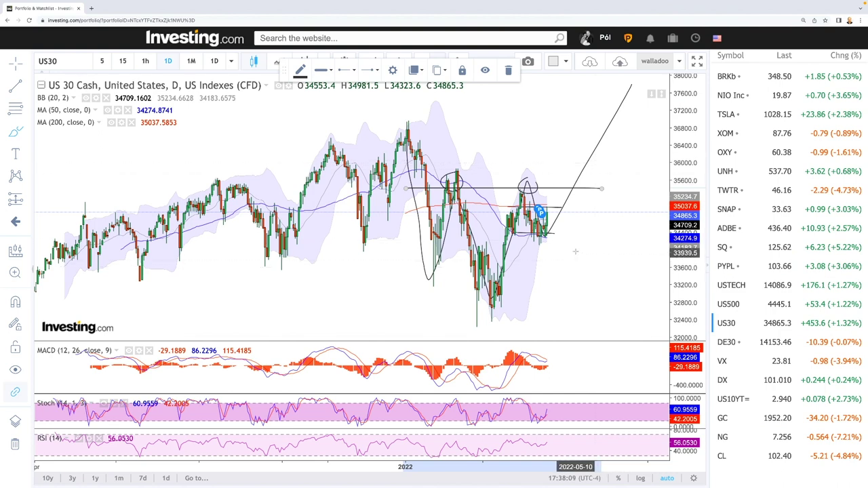
Add a downward projection line and a falling channel from the 2022 peak with a drop projection
click(544, 235)
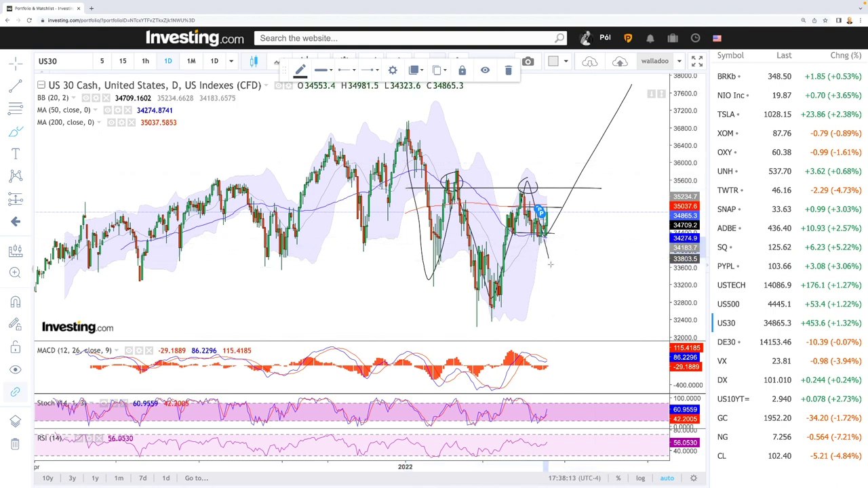
click(563, 314)
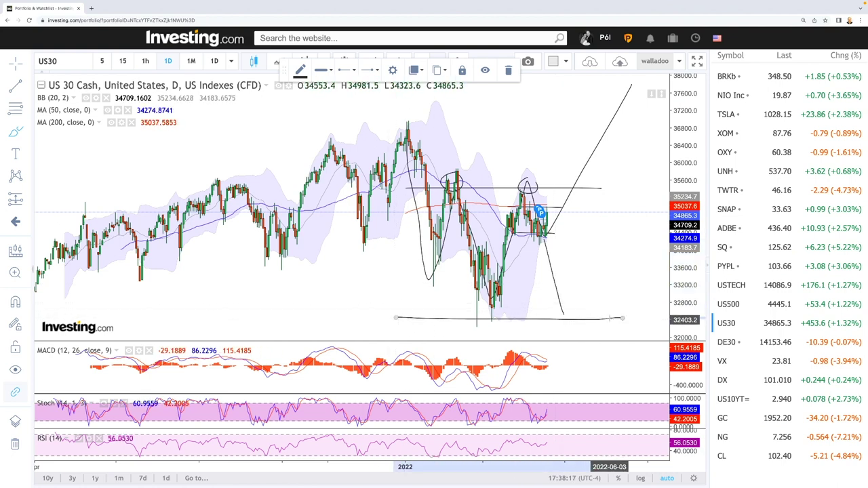
scroll(620, 291, down, 5)
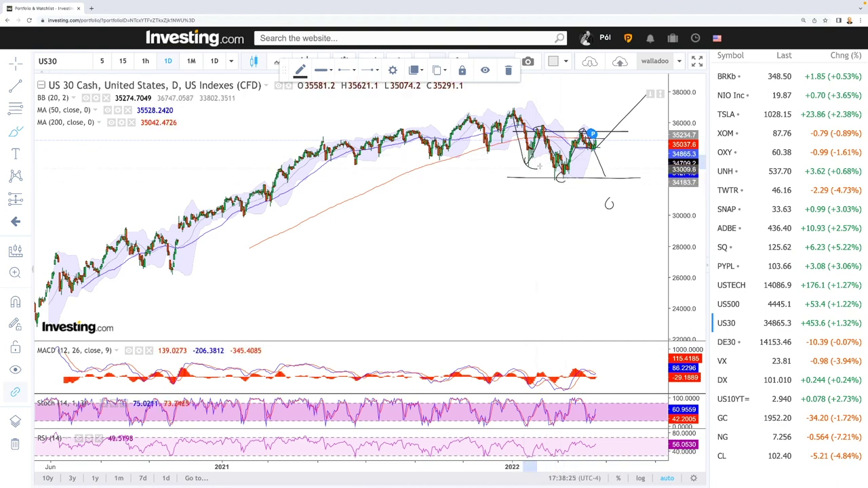
drag(487, 144, 617, 221)
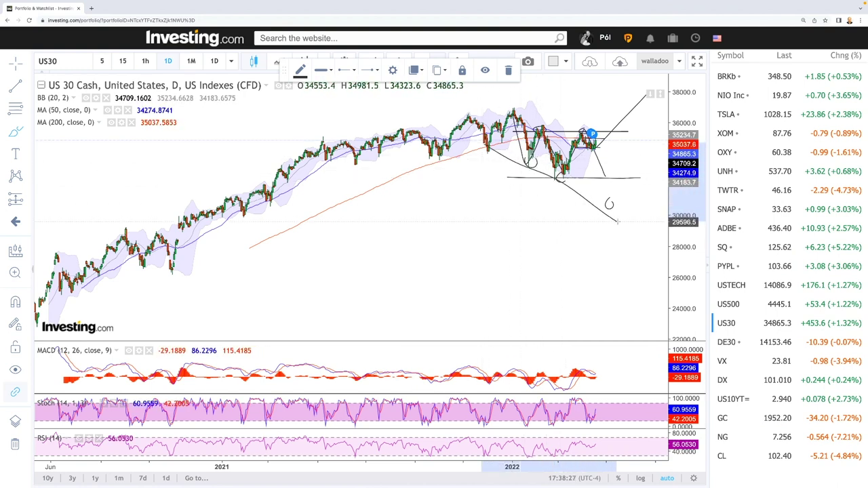
drag(514, 111, 636, 183)
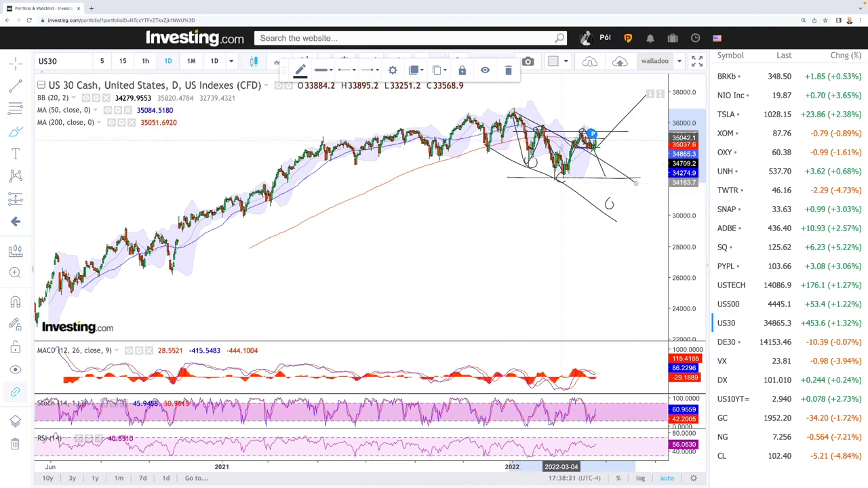
drag(597, 170, 610, 210)
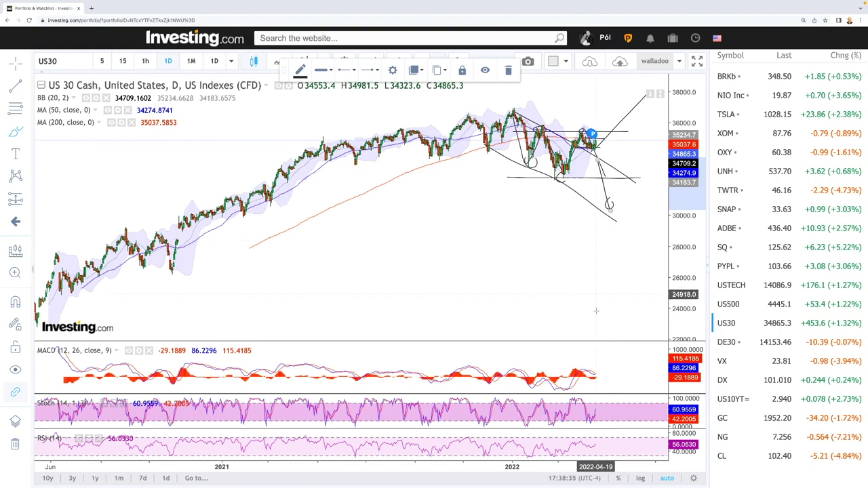
scroll(608, 281, up, 3)
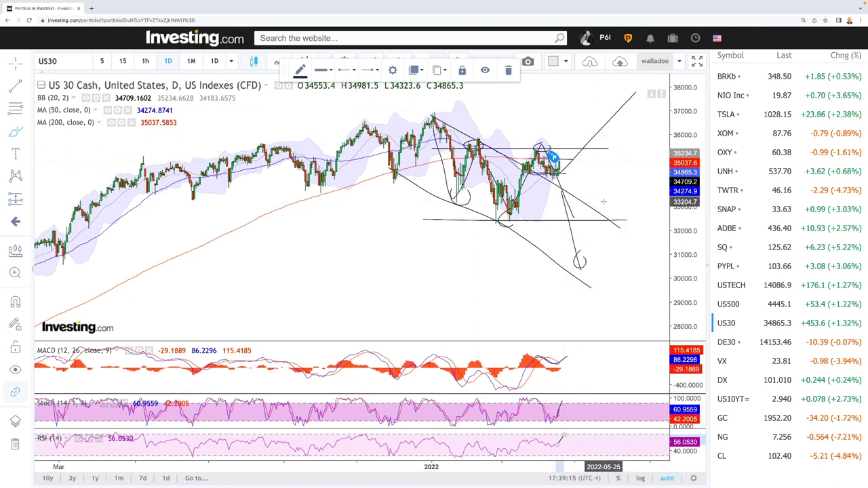
On the DAX chart, sketch a path over the peak and draw a support line at the 2022 low
click(726, 344)
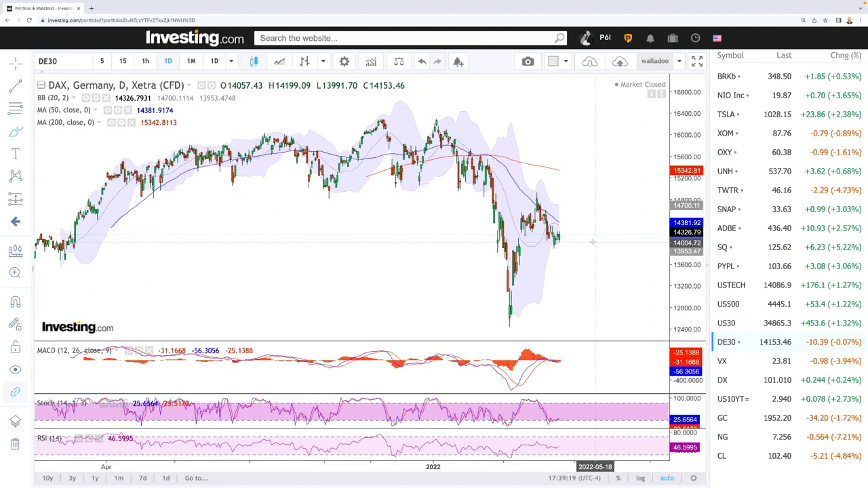
scroll(583, 244, up, 2)
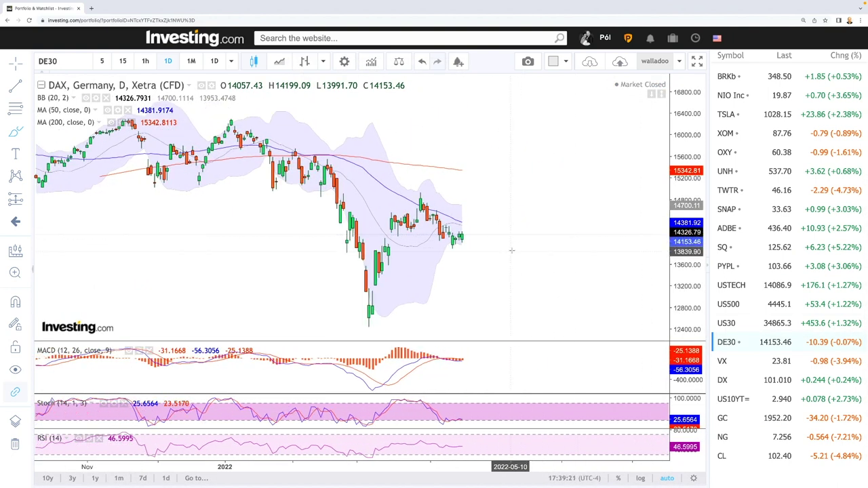
scroll(512, 250, down, 2)
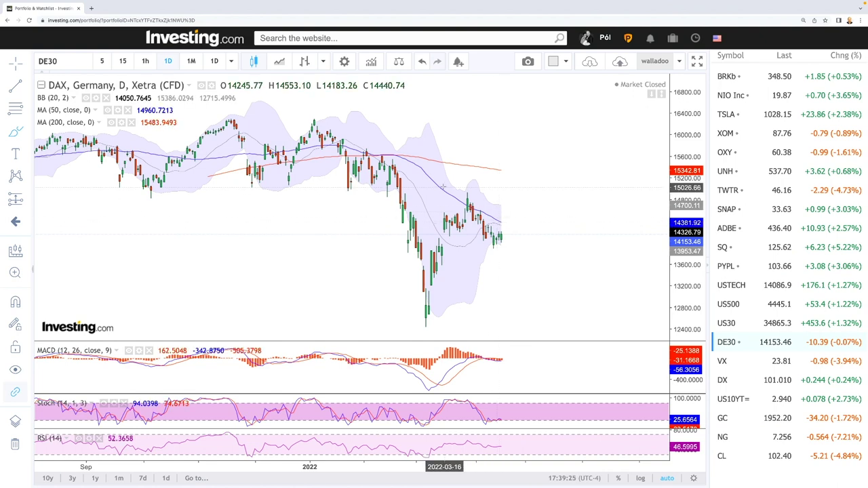
click(412, 165)
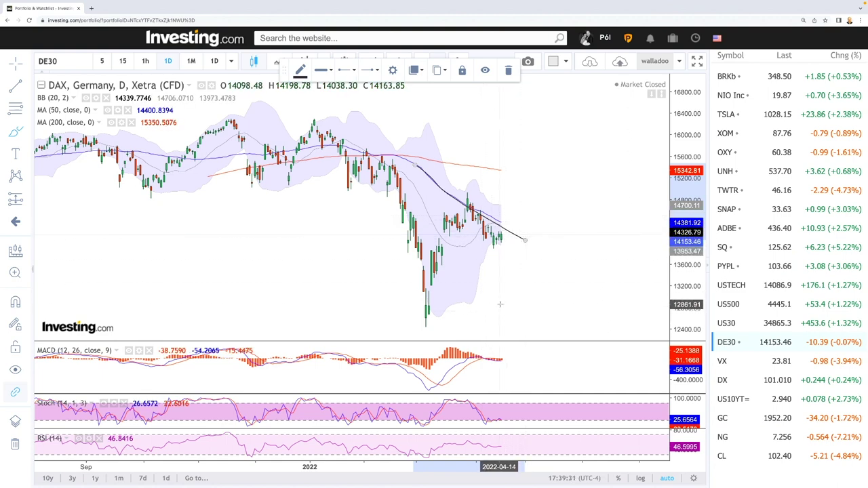
mouse_move(428, 322)
mouse_down()
mouse_move(446, 241)
mouse_move(475, 217)
mouse_move(499, 234)
mouse_move(520, 306)
mouse_up()
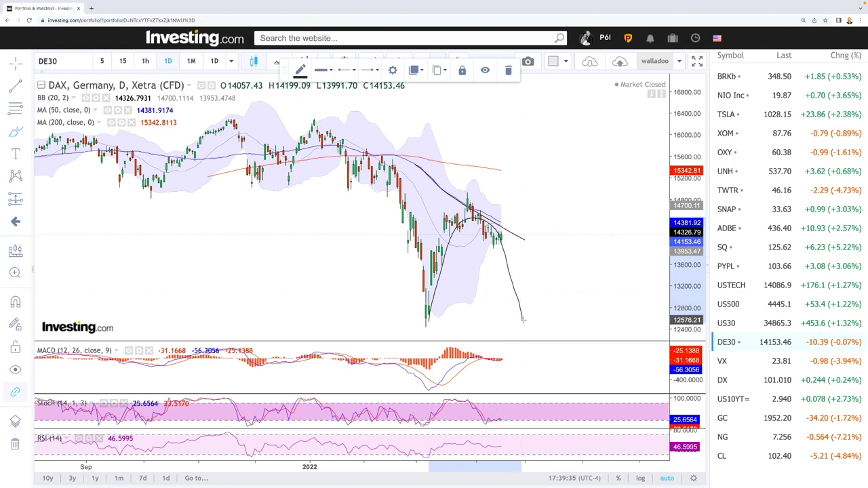
drag(414, 324, 543, 325)
Draw a support line near 12,500 from the October 2020 low and start a rising projection line
scroll(558, 300, down, 5)
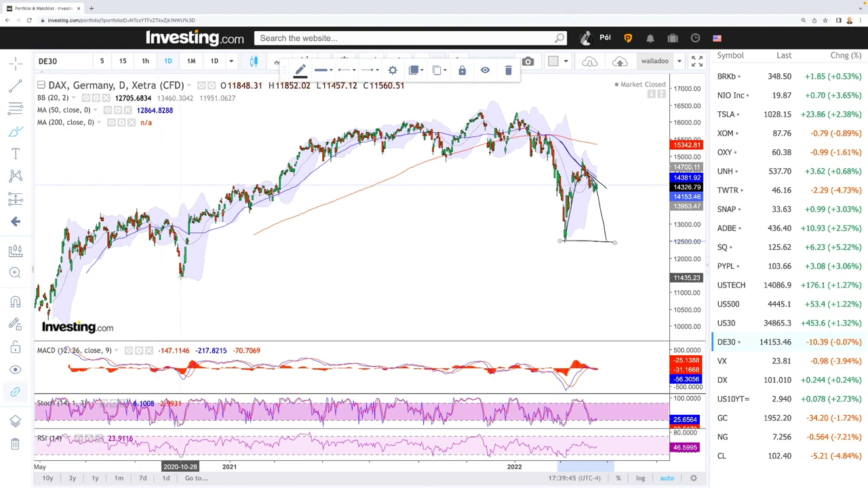
drag(182, 276, 633, 275)
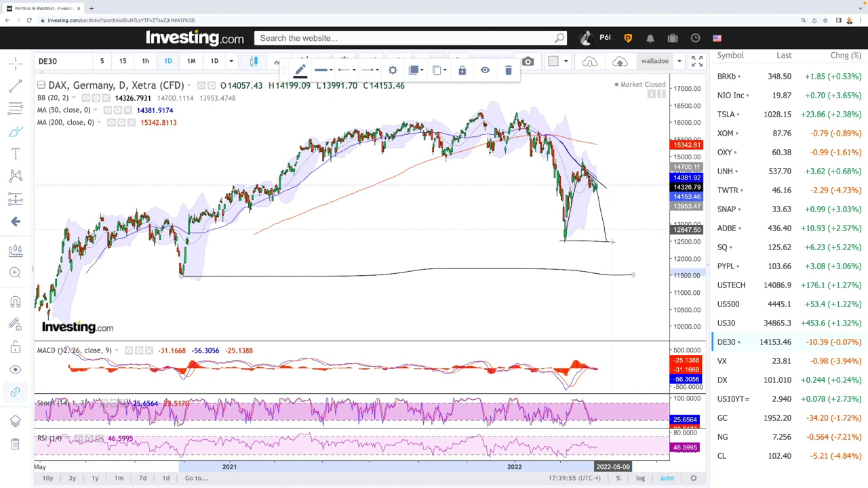
scroll(590, 161, up, 2)
scroll(590, 161, up, 1)
scroll(613, 188, up, 1)
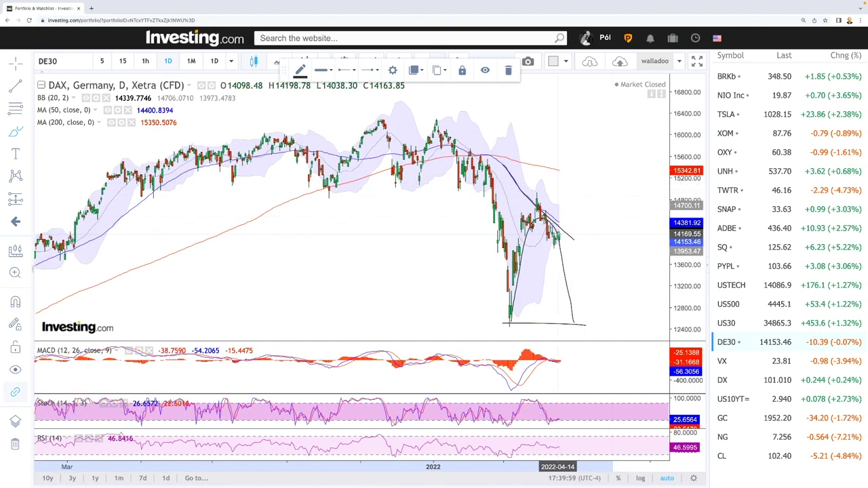
click(558, 237)
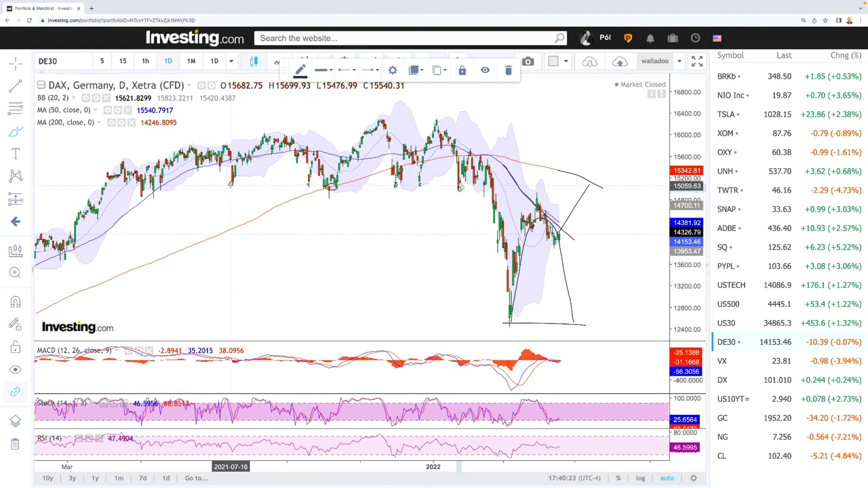
Draw a support line across earlier DAX lows, a drop from the circled peak, and a level near 13,950
drag(230, 184, 620, 186)
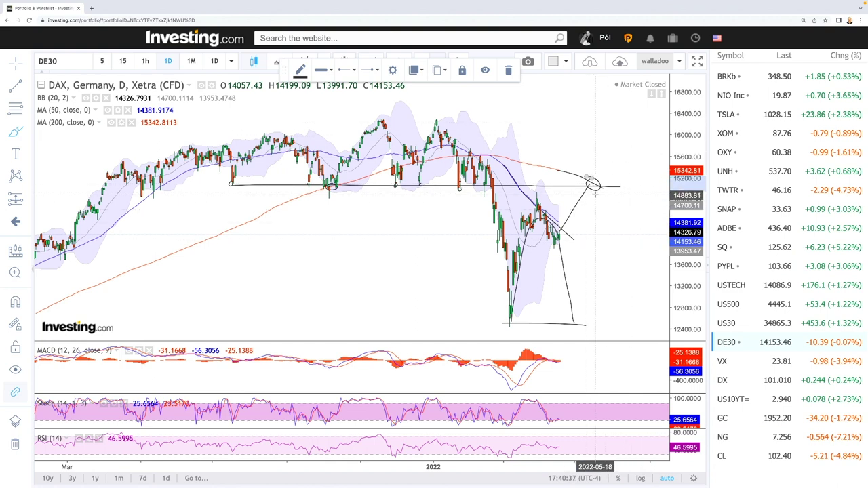
drag(593, 183, 607, 249)
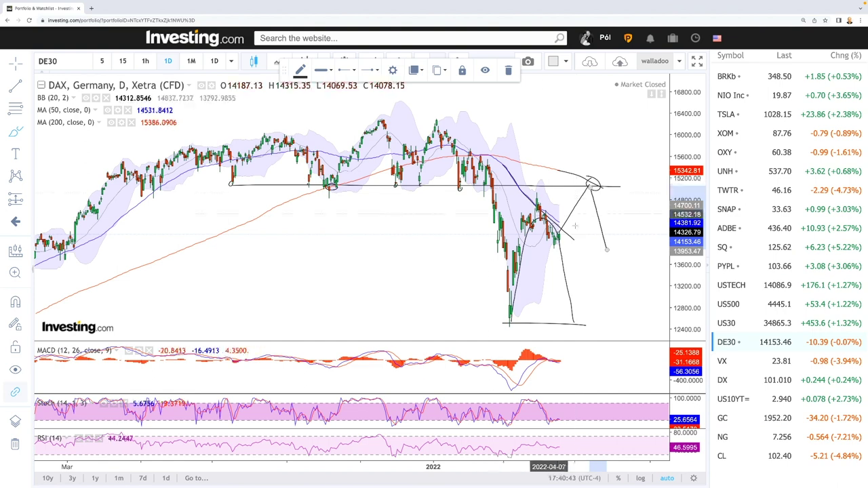
drag(481, 247, 658, 250)
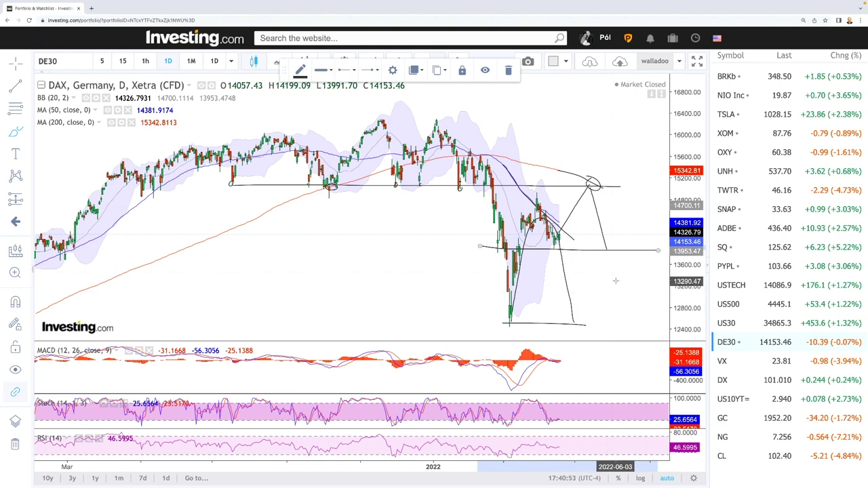
scroll(615, 284, up, 2)
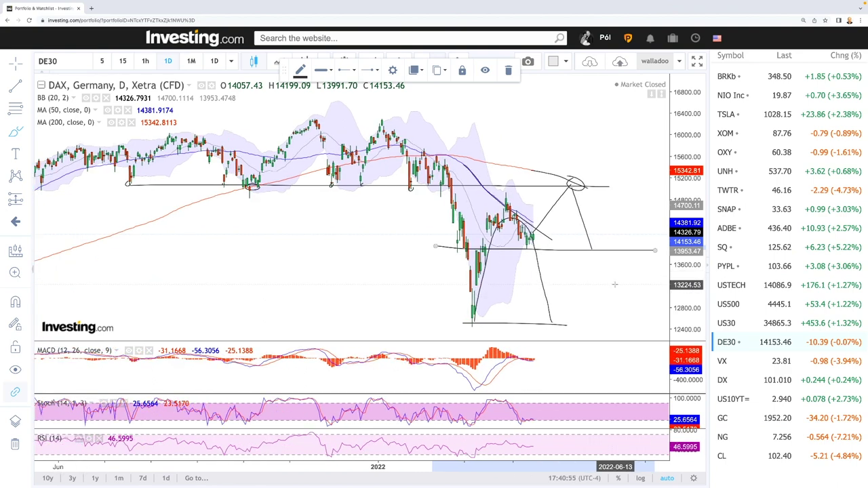
scroll(615, 285, down, 3)
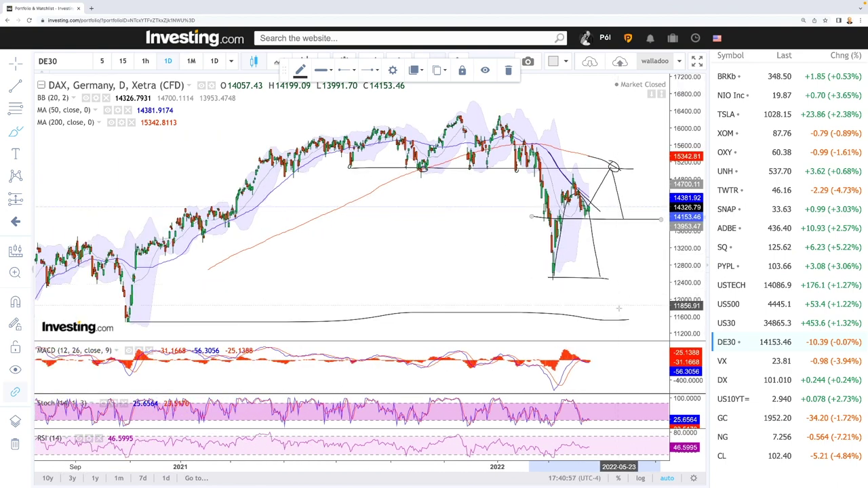
scroll(615, 284, up, 3)
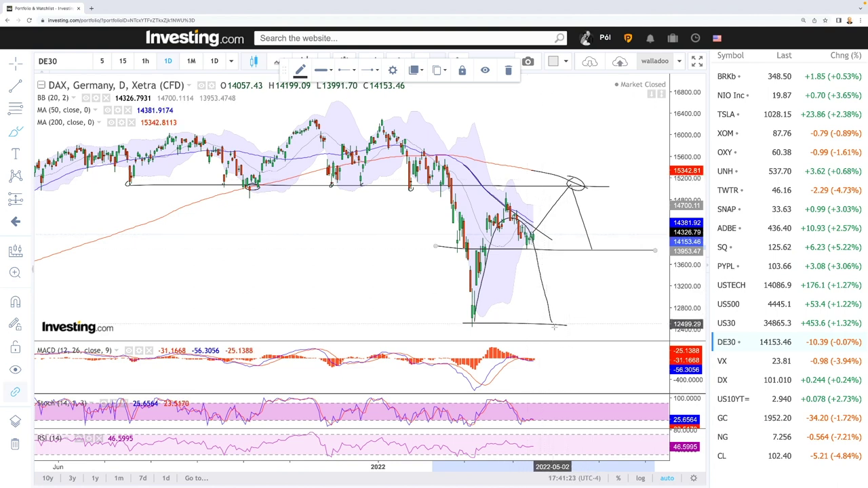
On the VIX futures chart, draw horizontal levels near 25.7 and 21 around recent candles
click(725, 361)
click(543, 210)
click(495, 211)
click(488, 255)
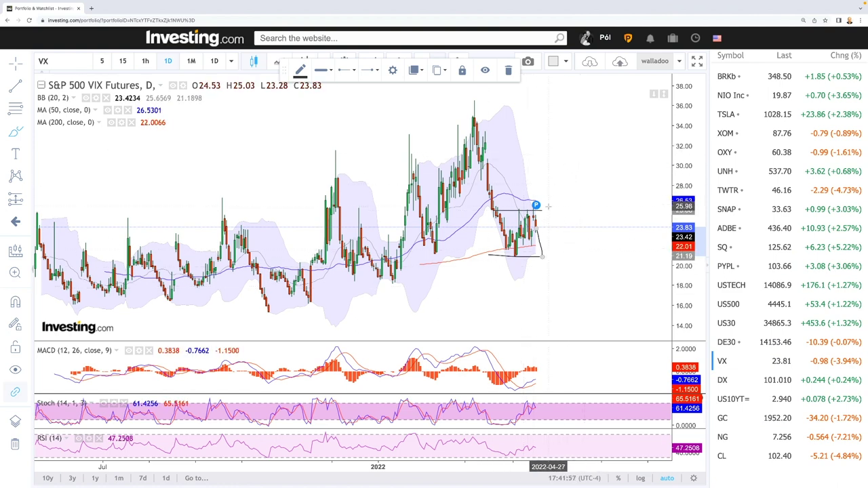
Sketch a curve projecting the VIX rising sharply toward 35
drag(538, 215, 597, 120)
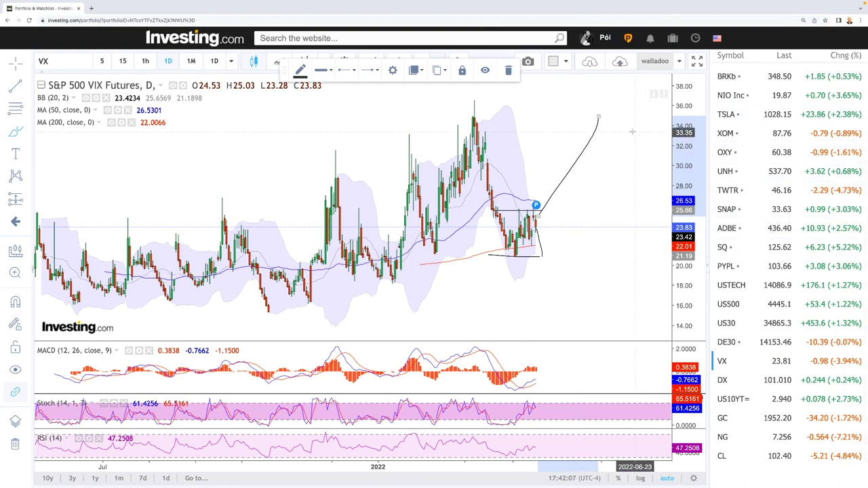
scroll(568, 277, down, 5)
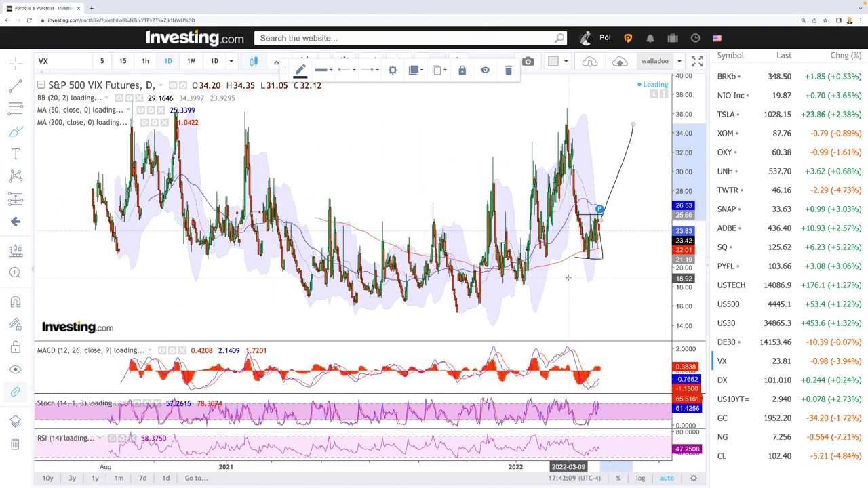
scroll(569, 277, down, 4)
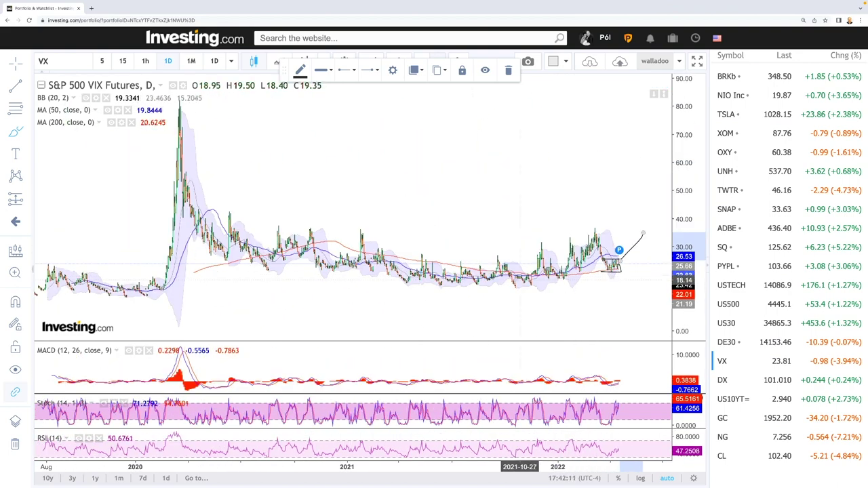
Brush a saucer-shaped arc beneath the 2021–2022 VIX lows curving up toward 36
mouse_move(346, 275)
mouse_down()
mouse_move(540, 277)
mouse_move(635, 231)
mouse_up()
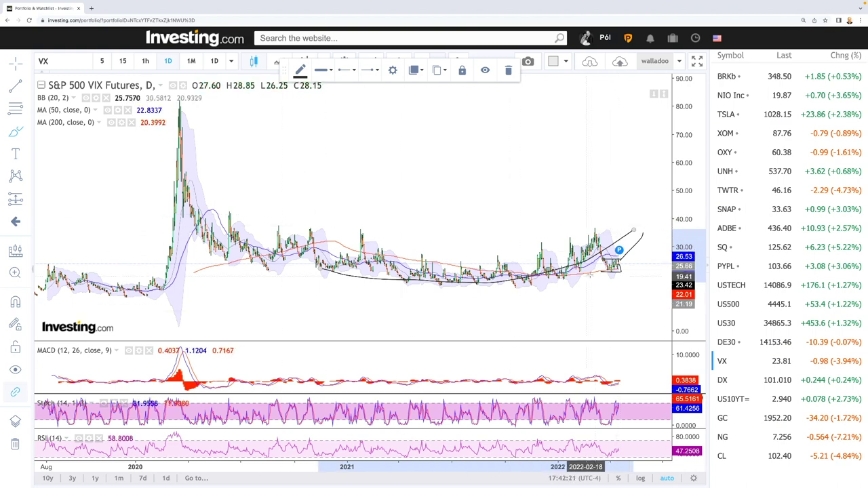
scroll(625, 264, up, 5)
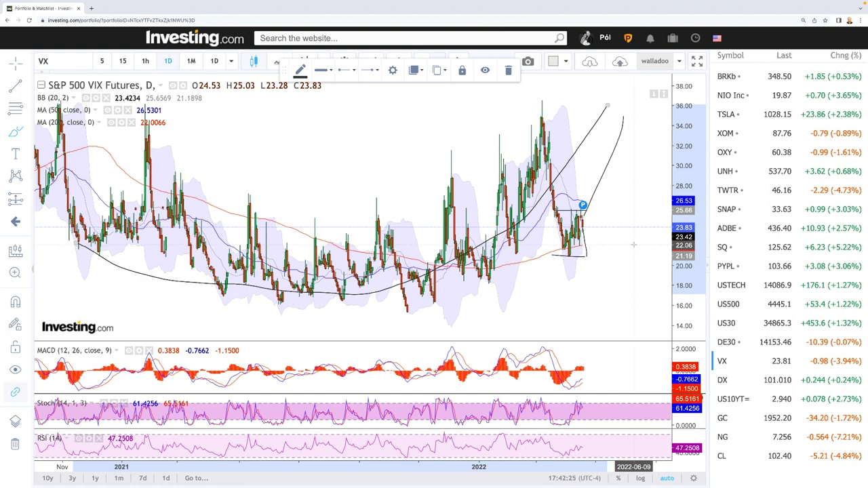
scroll(633, 244, down, 5)
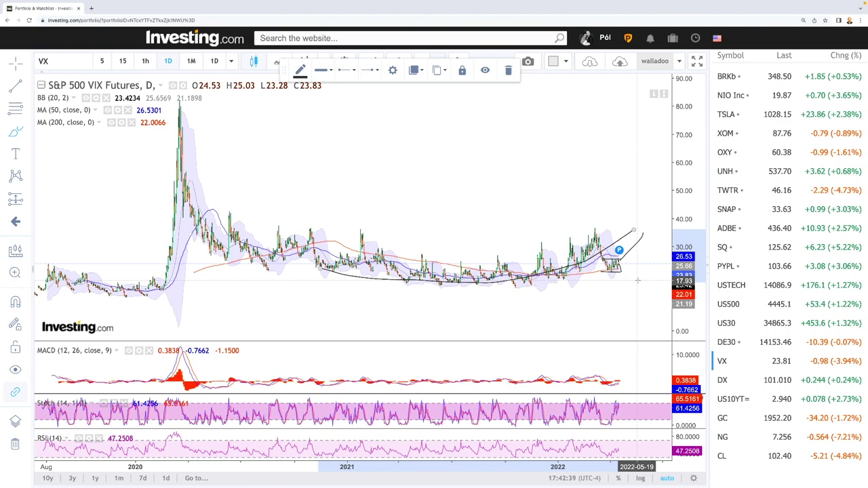
scroll(638, 280, up, 5)
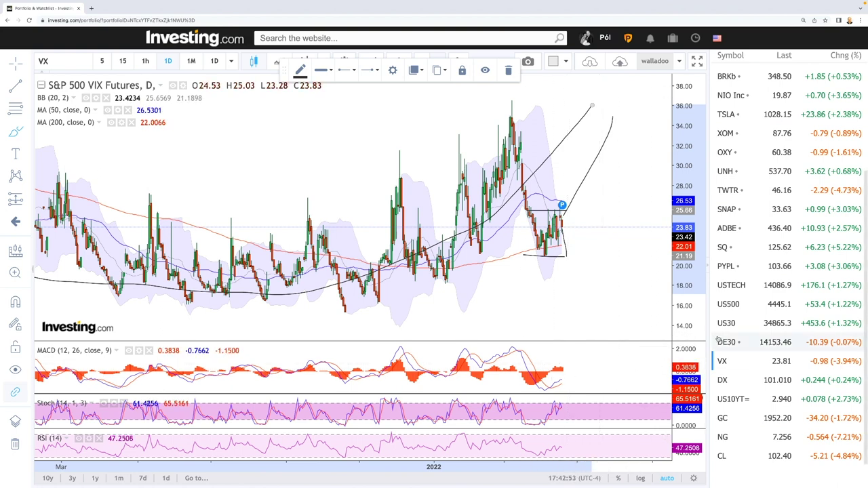
On the zoomed US 10-Year yield chart, draw a line from the latest peak
click(736, 398)
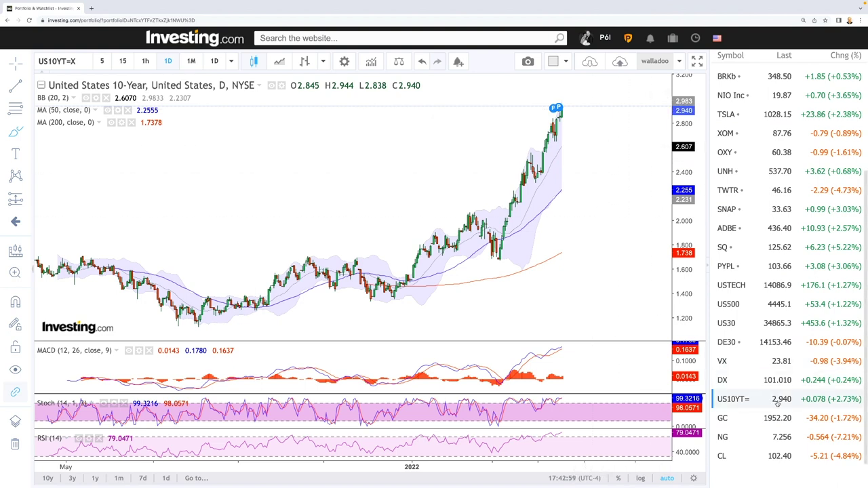
scroll(603, 297, down, 5)
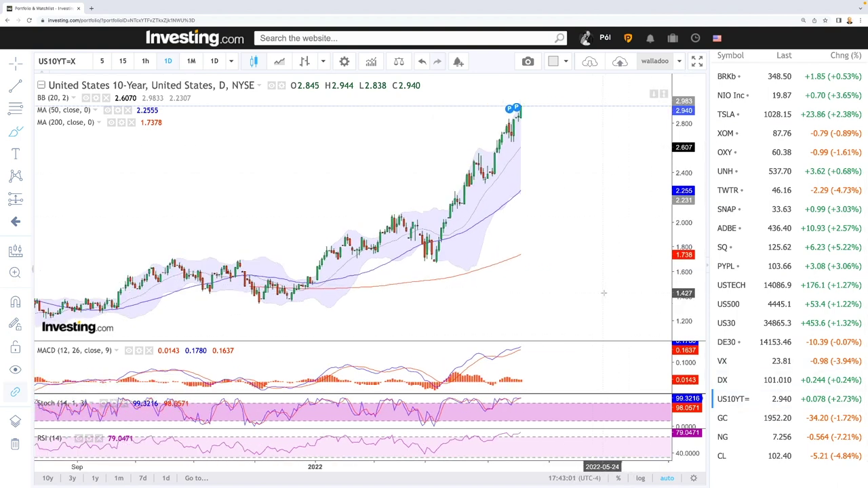
scroll(602, 296, down, 5)
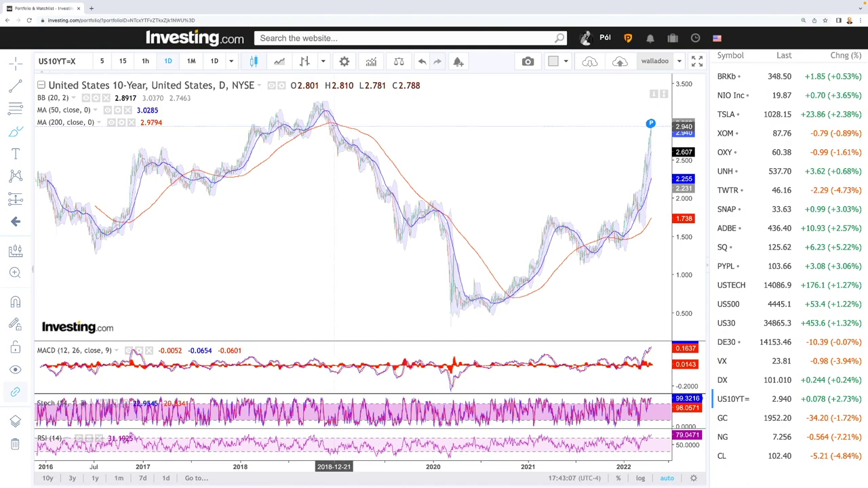
scroll(577, 195, up, 5)
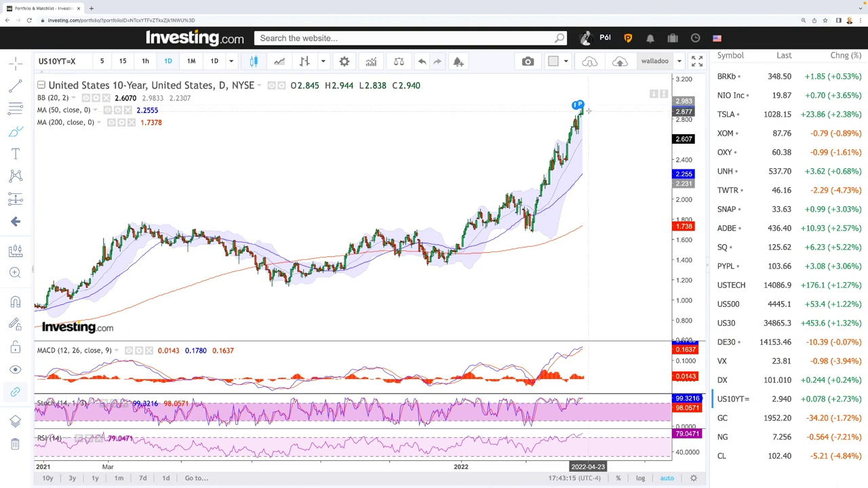
click(584, 108)
click(590, 135)
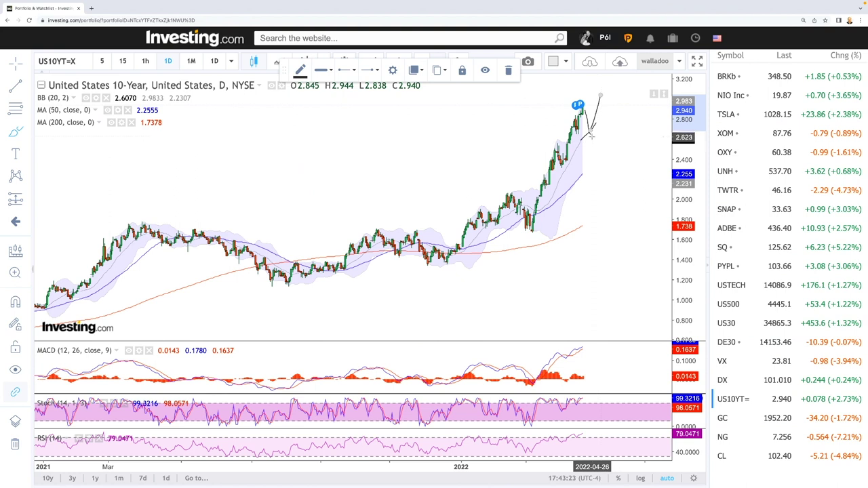
Sketch a pullback-rebound curve and a line rising from 1.74 toward 2.4, then enlarge the Stoch pane
click(586, 171)
drag(597, 160, 614, 116)
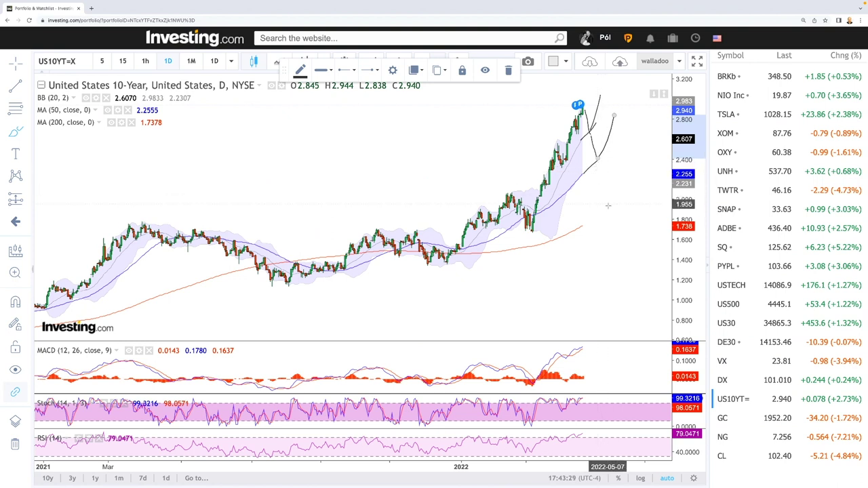
mouse_move(581, 226)
mouse_down()
mouse_move(644, 160)
mouse_move(604, 180)
mouse_move(612, 196)
mouse_move(633, 139)
mouse_up()
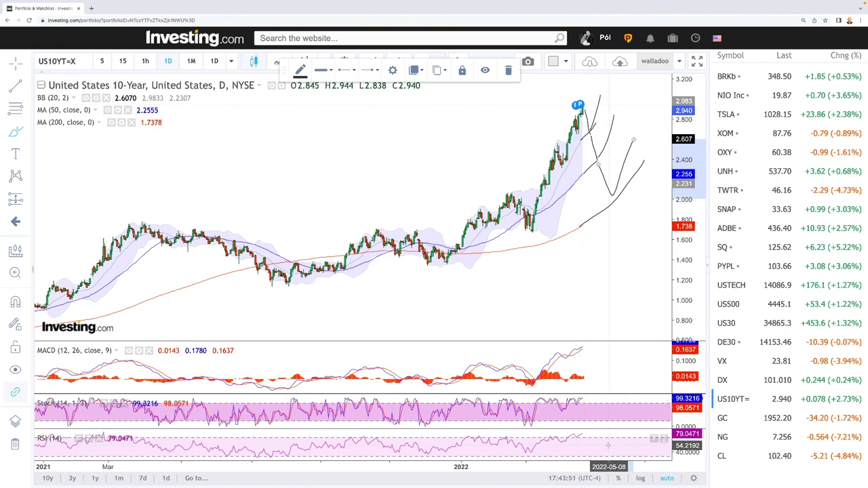
drag(581, 430, 579, 428)
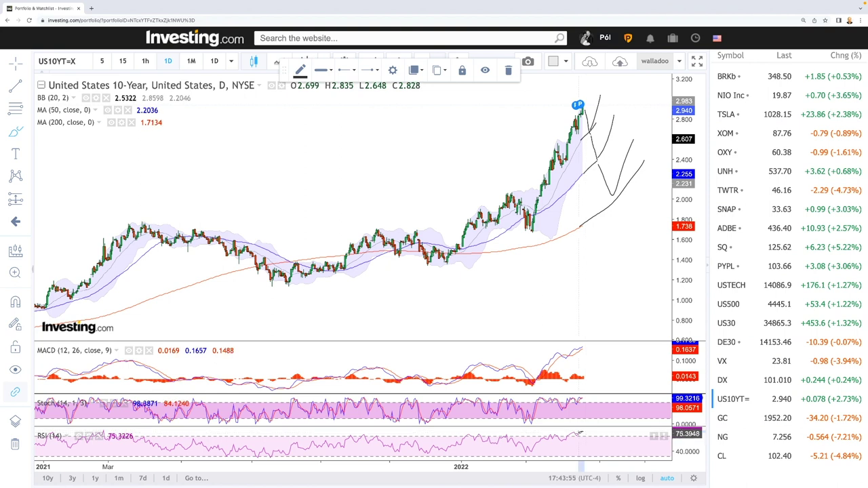